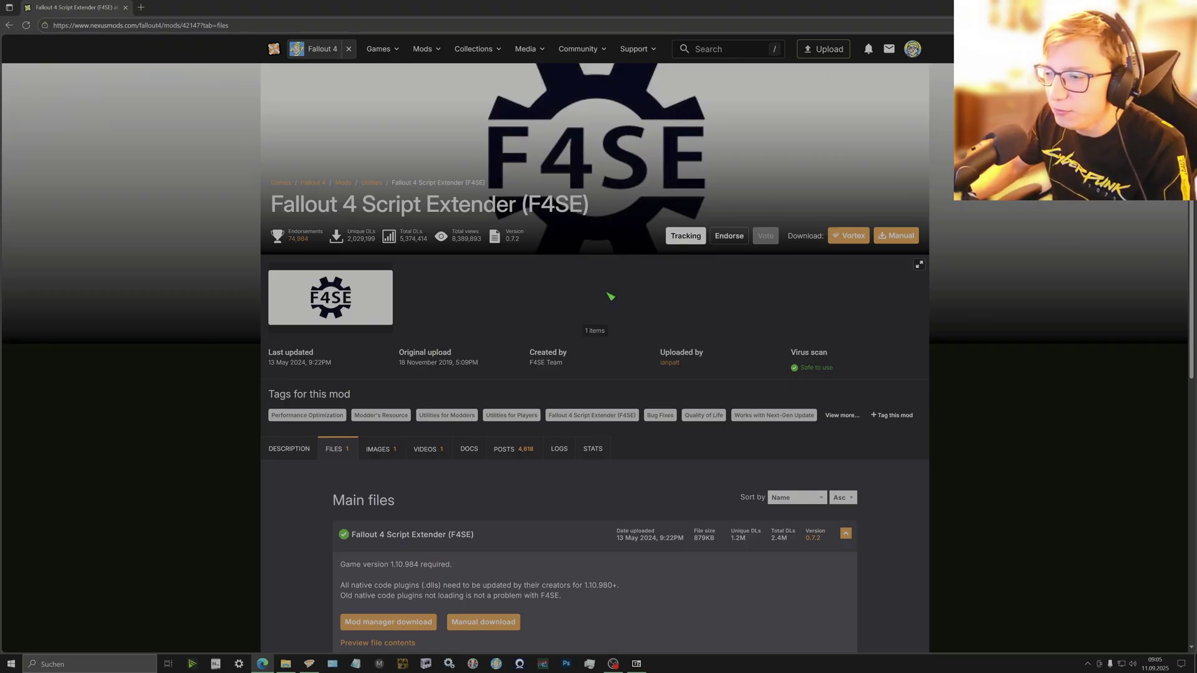
pyautogui.scroll(-3, 609, 299)
pyautogui.scroll(-2, 334, 414)
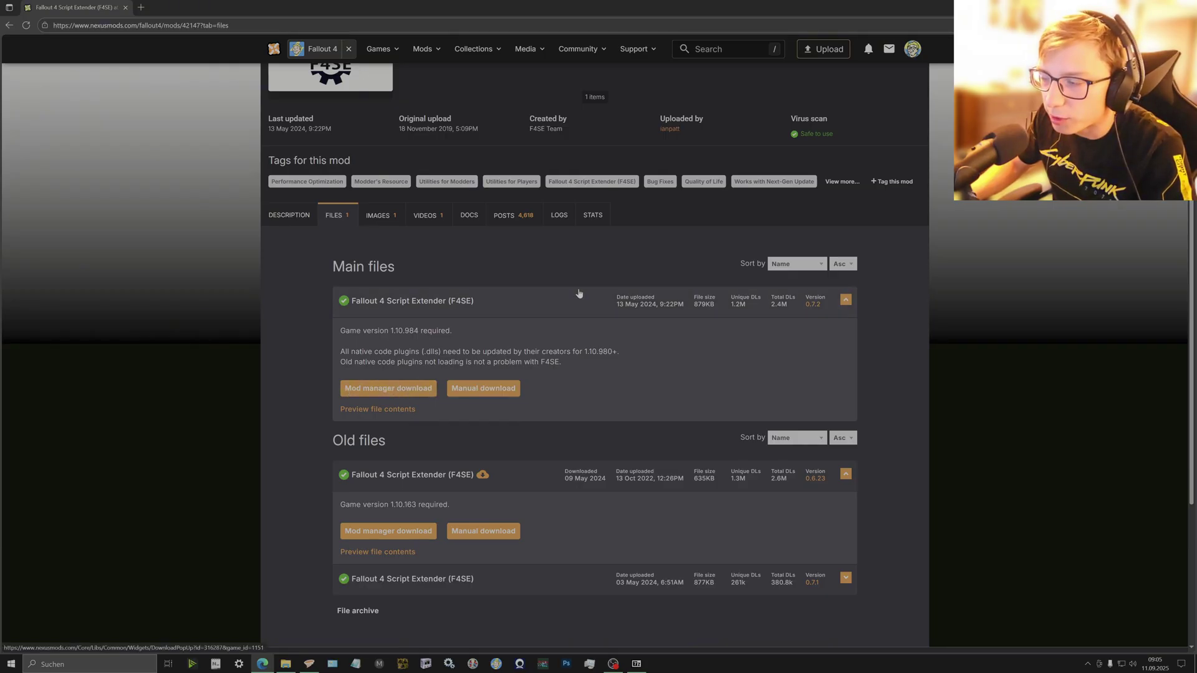
pyautogui.scroll(3, 577, 300)
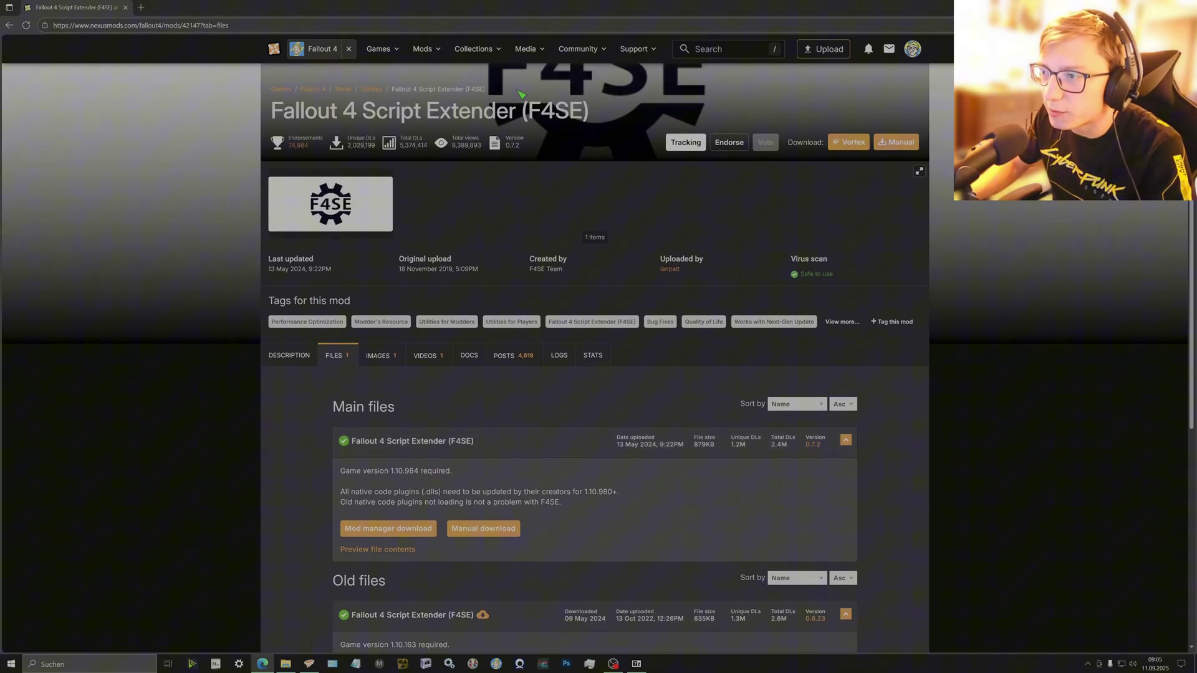
pyautogui.scroll(-4, 374, 218)
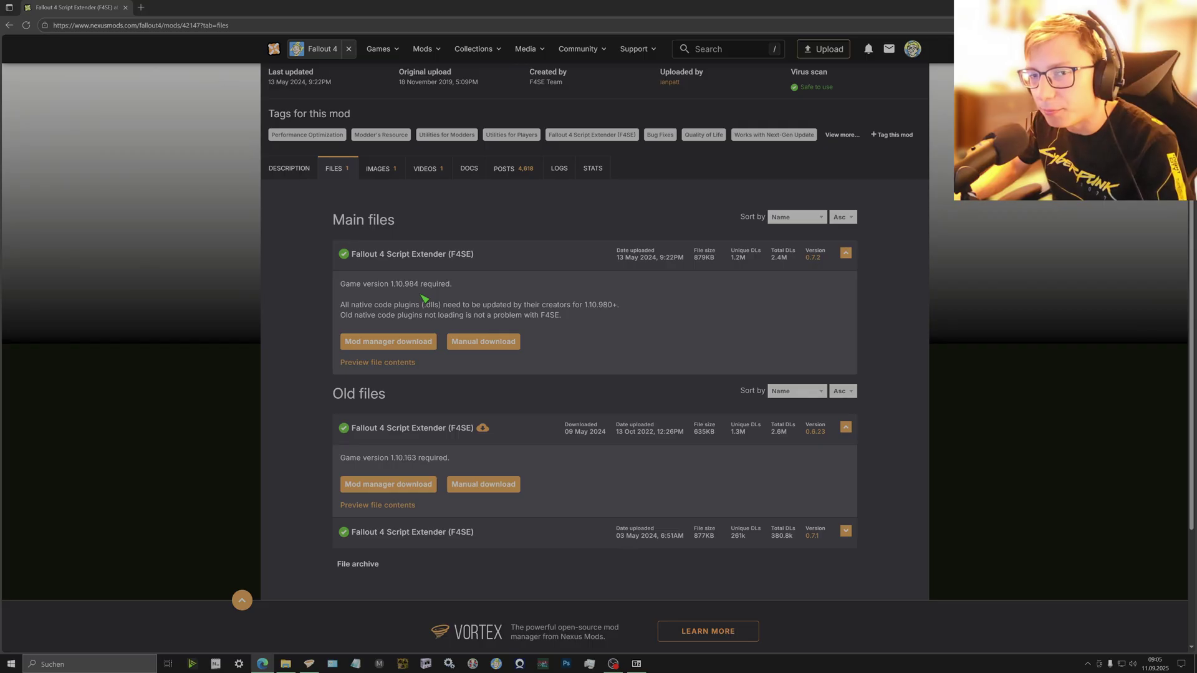
pyautogui.scroll(-1, 425, 300)
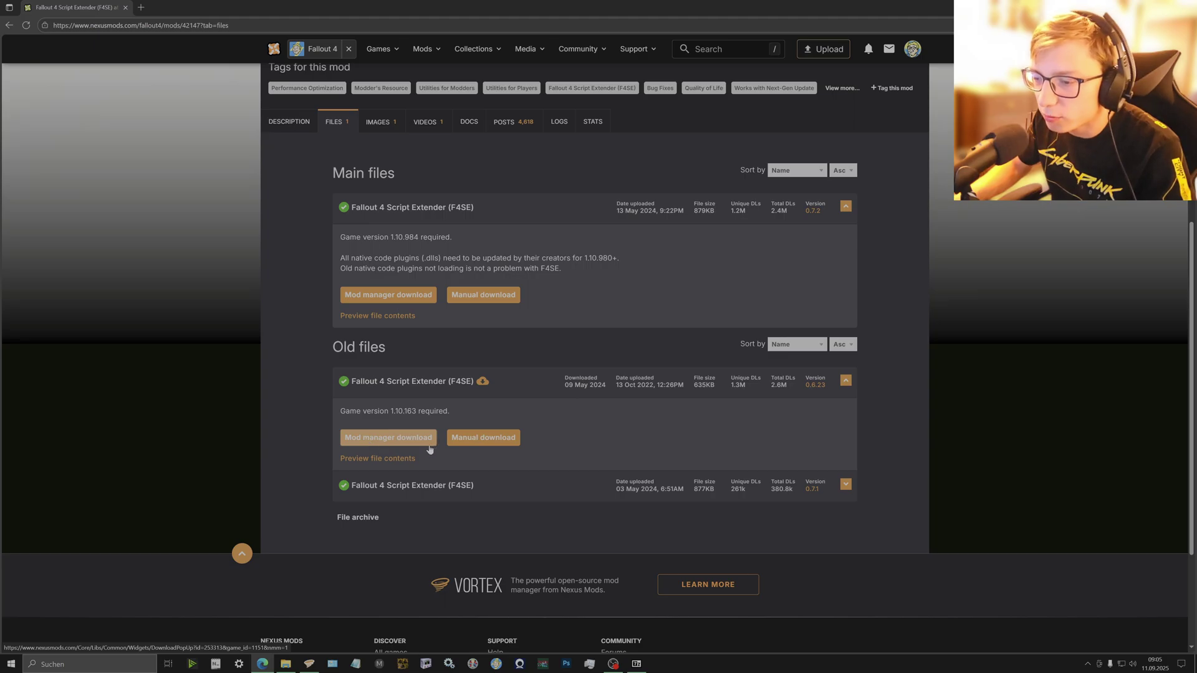
# - Filter Vortex's mods by 'f4se', confirm F4SE 0.6.23 is enabled, deploy mods, then clear the filter
pyautogui.click(308, 665)
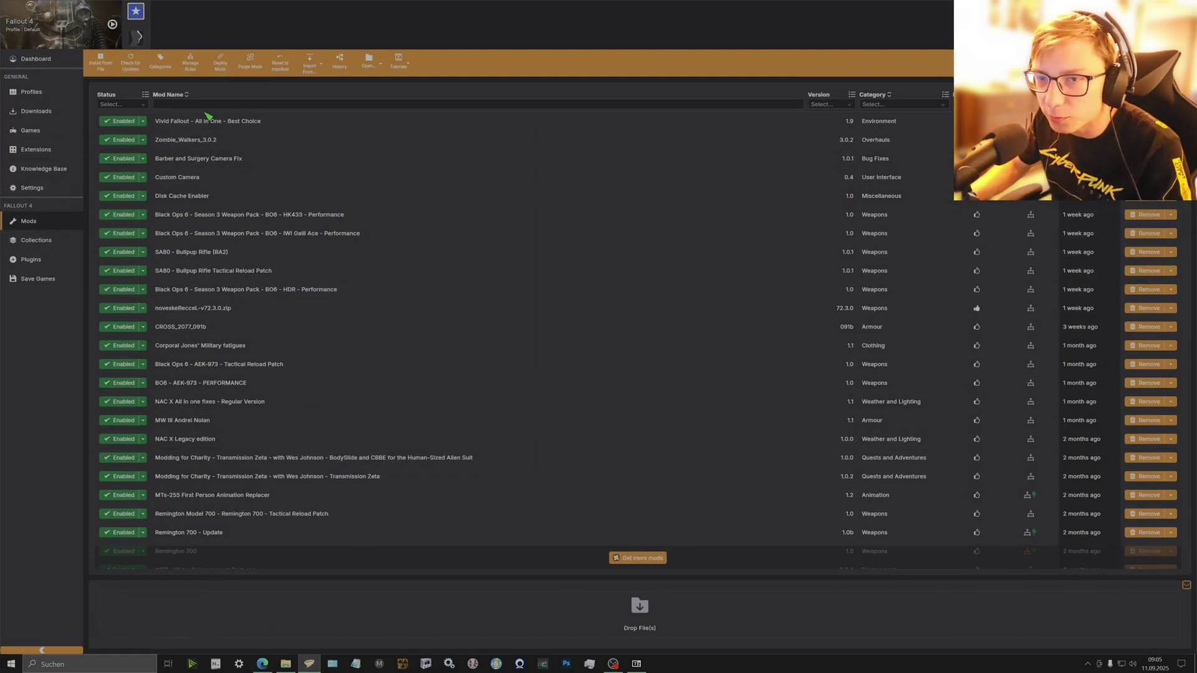
pyautogui.write('f4se')
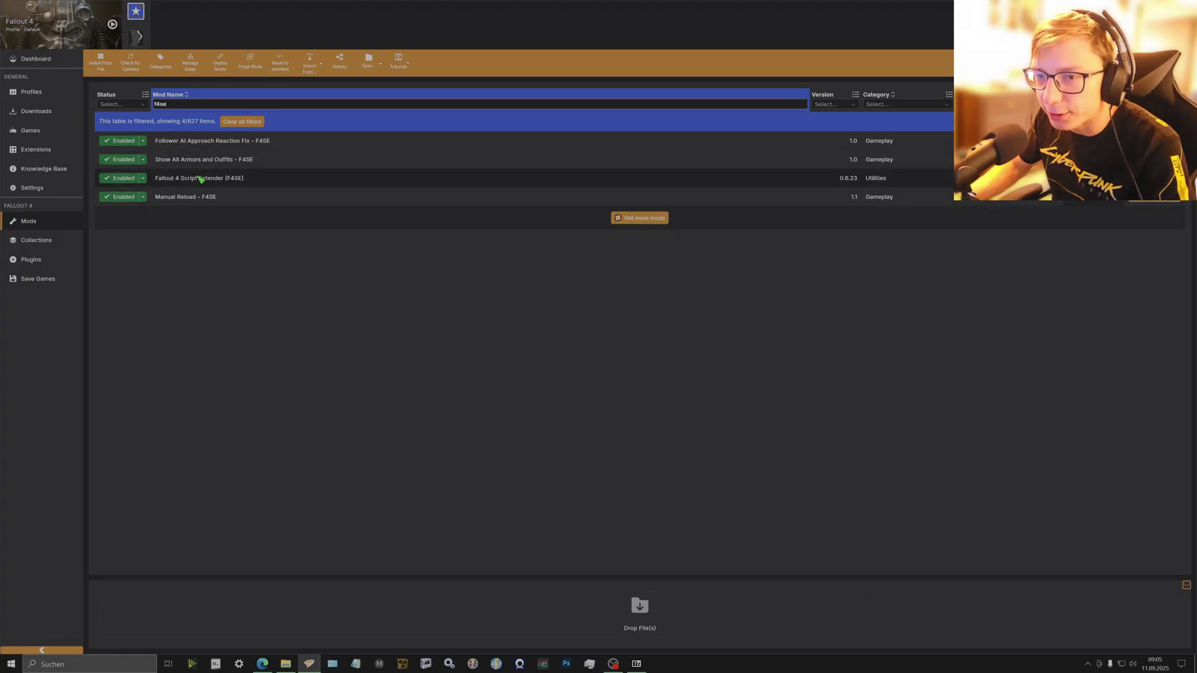
pyautogui.click(56, 66)
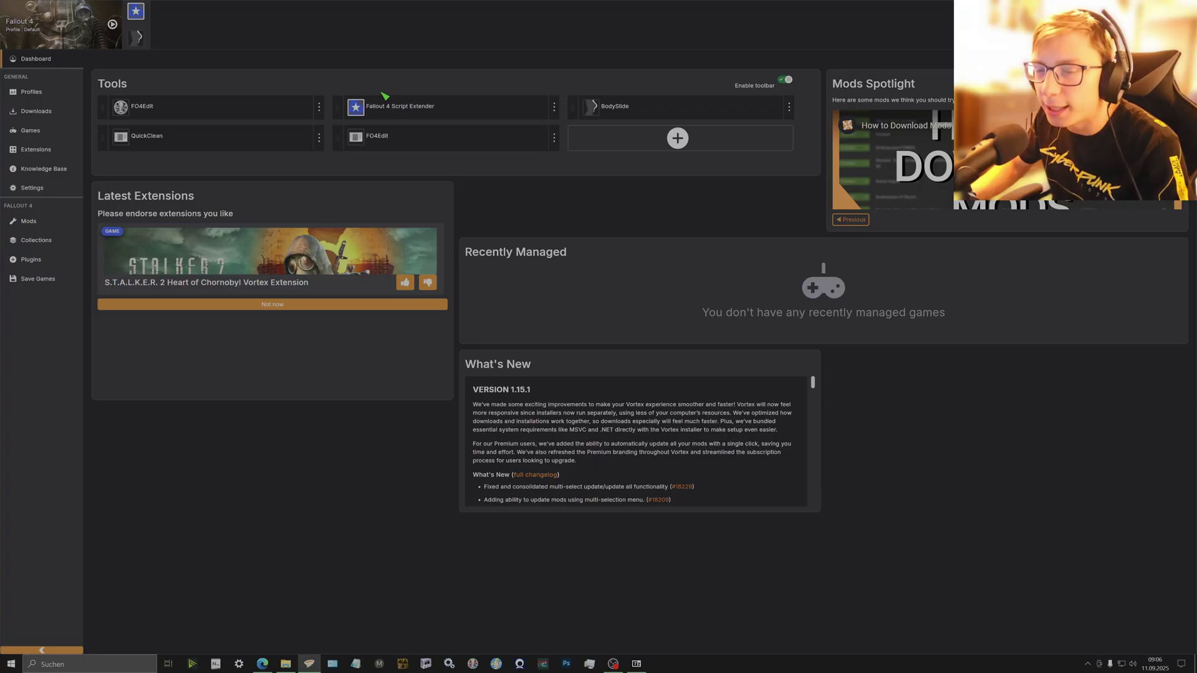
pyautogui.click(75, 219)
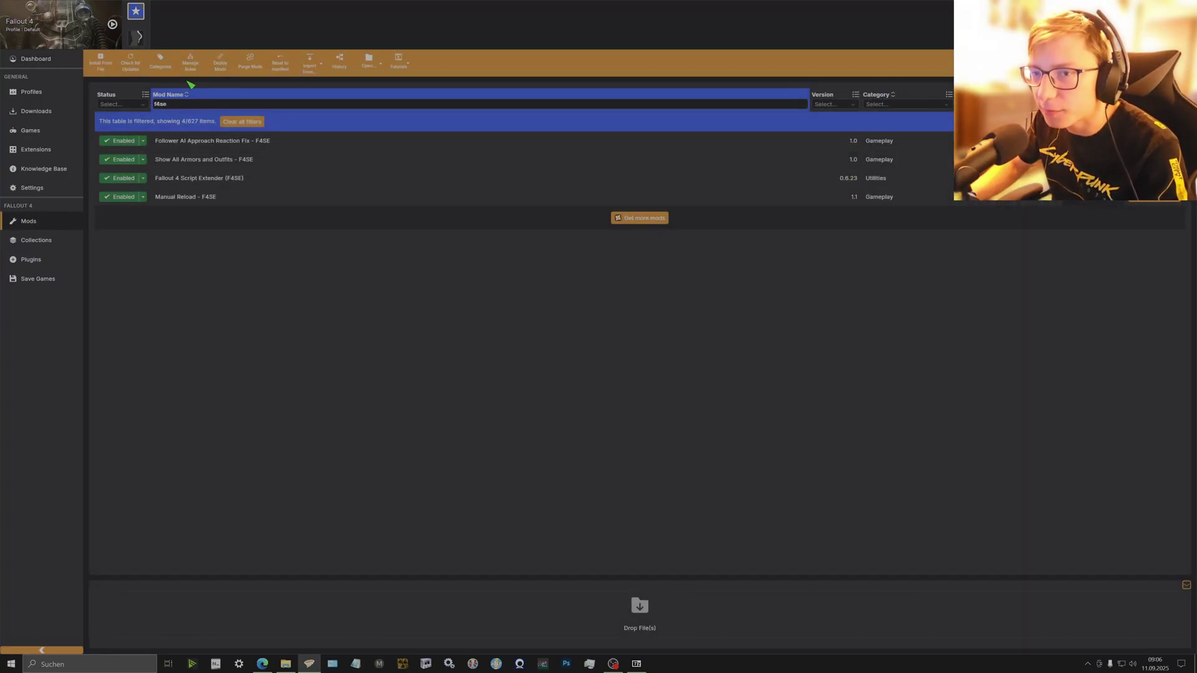
pyautogui.click(221, 72)
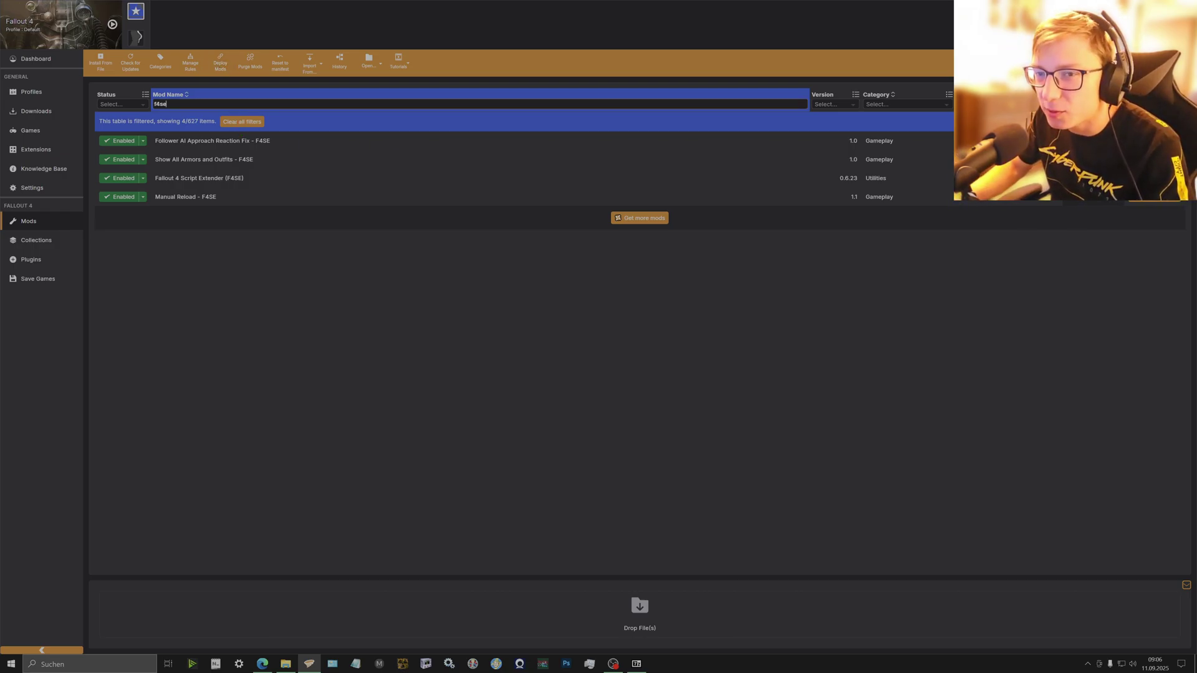
pyautogui.click(242, 122)
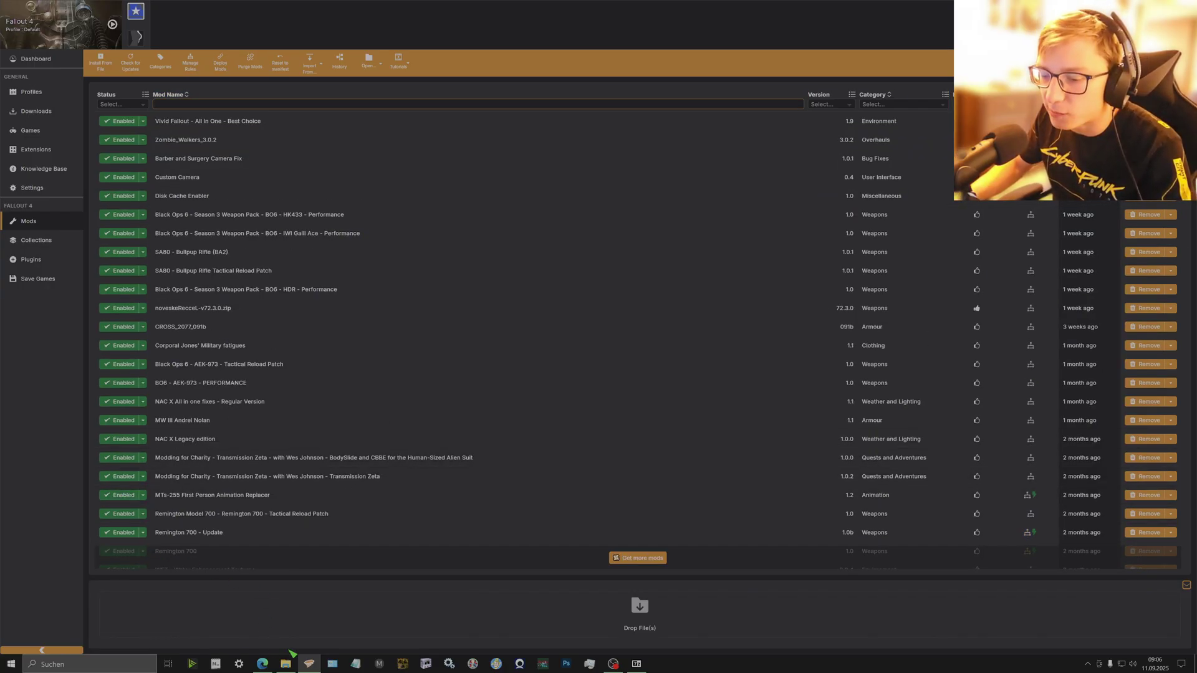
# - View the F4SE 0.6.23 archive's Data folder and loader files in 7-Zip, then bring up File Explorer
pyautogui.click(262, 664)
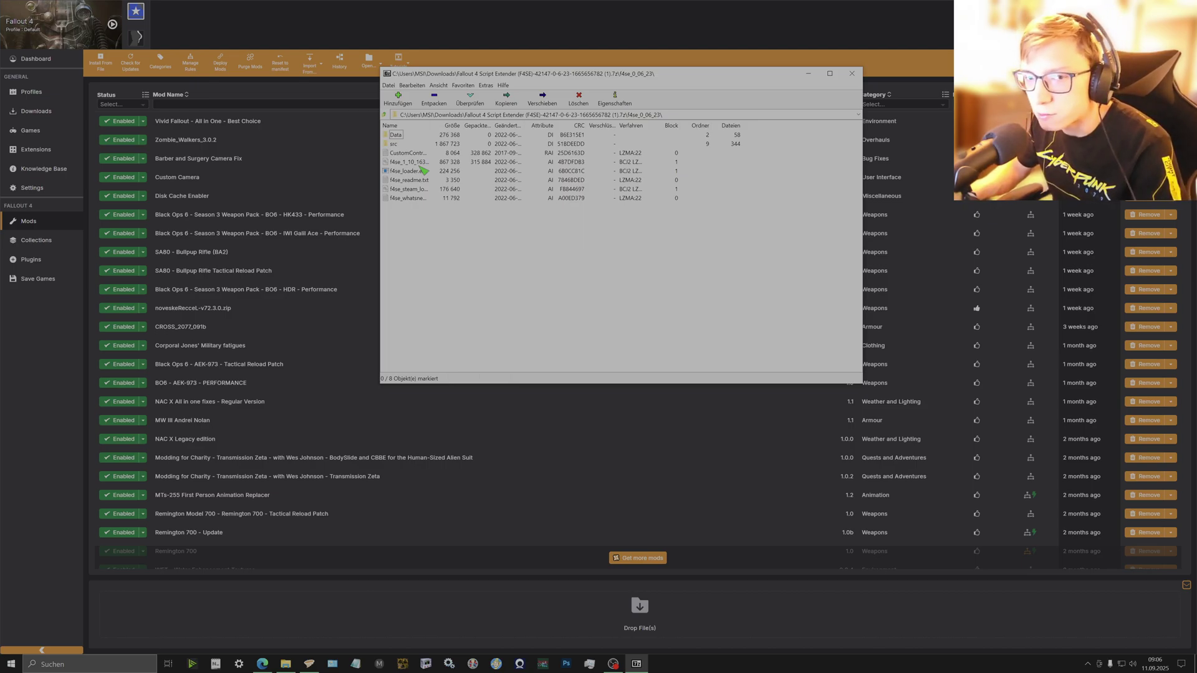
pyautogui.click(286, 664)
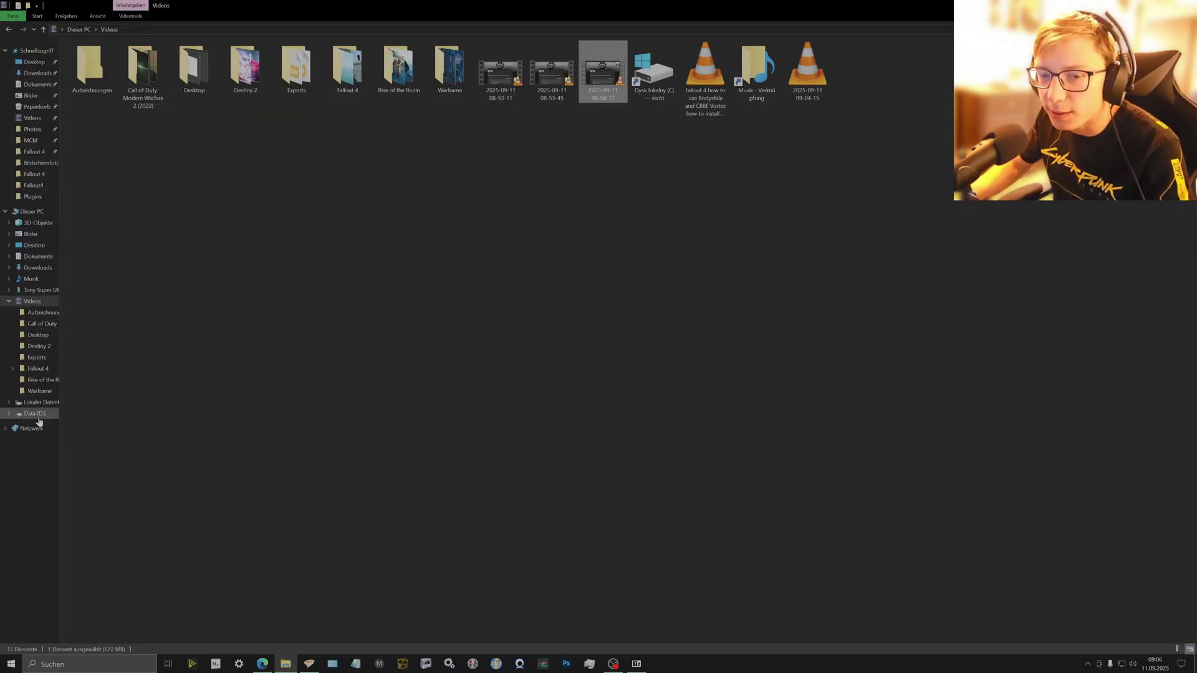
# - Open D:\SteamLibrary\steamapps\common\Fallout 4 and set the 7-Zip archive window aside
pyautogui.click(35, 414)
pyautogui.doubleClick(118, 109)
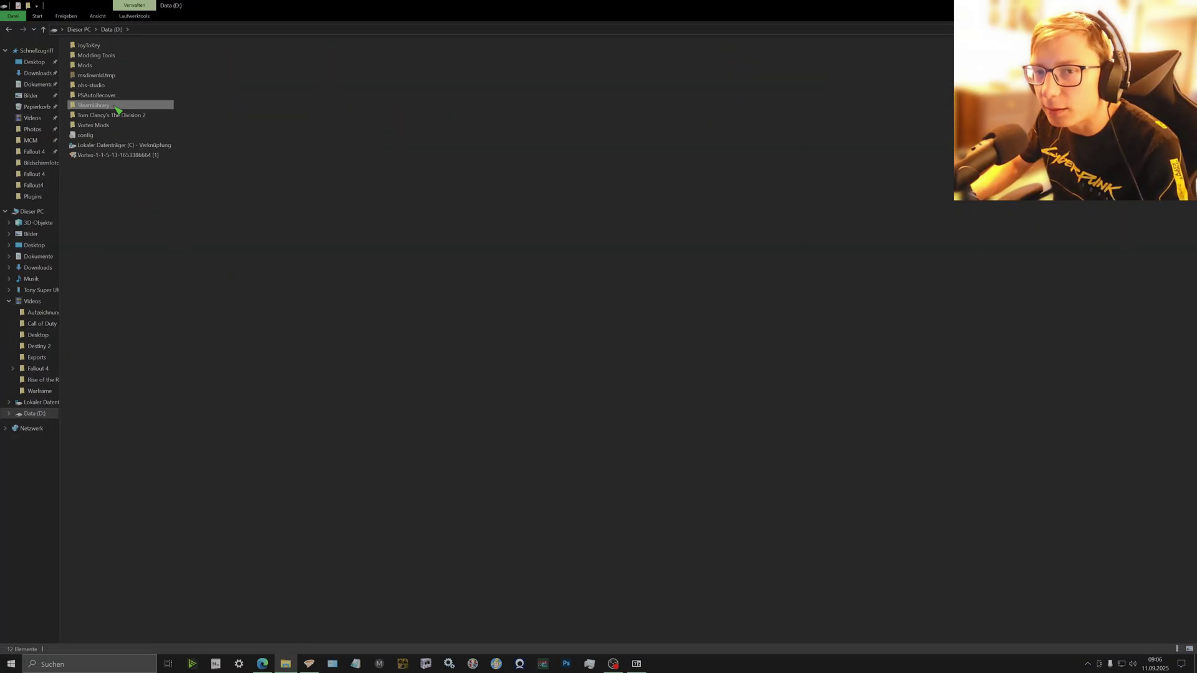
pyautogui.doubleClick(121, 66)
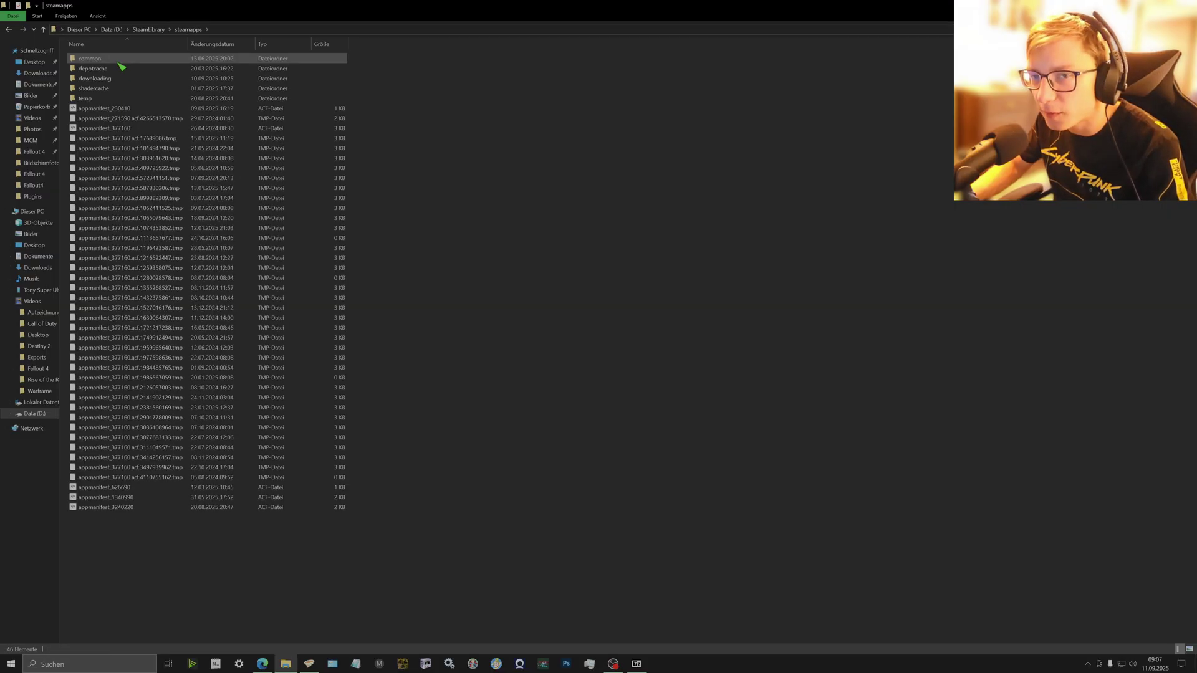
pyautogui.doubleClick(118, 62)
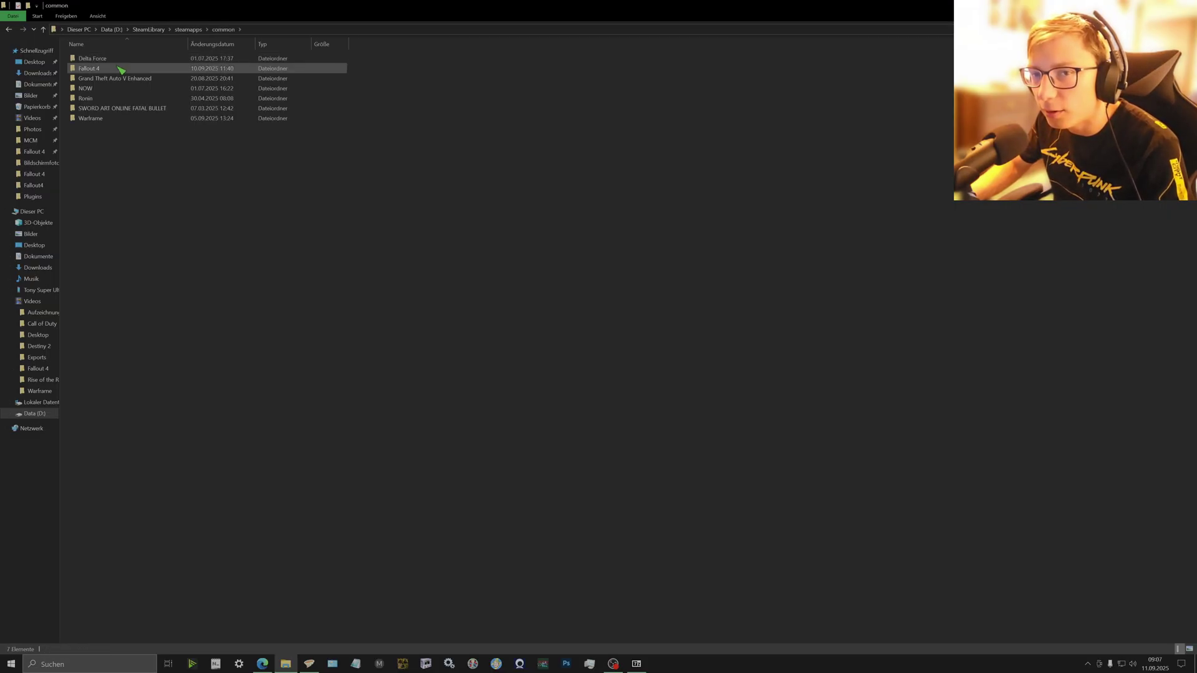
pyautogui.doubleClick(120, 69)
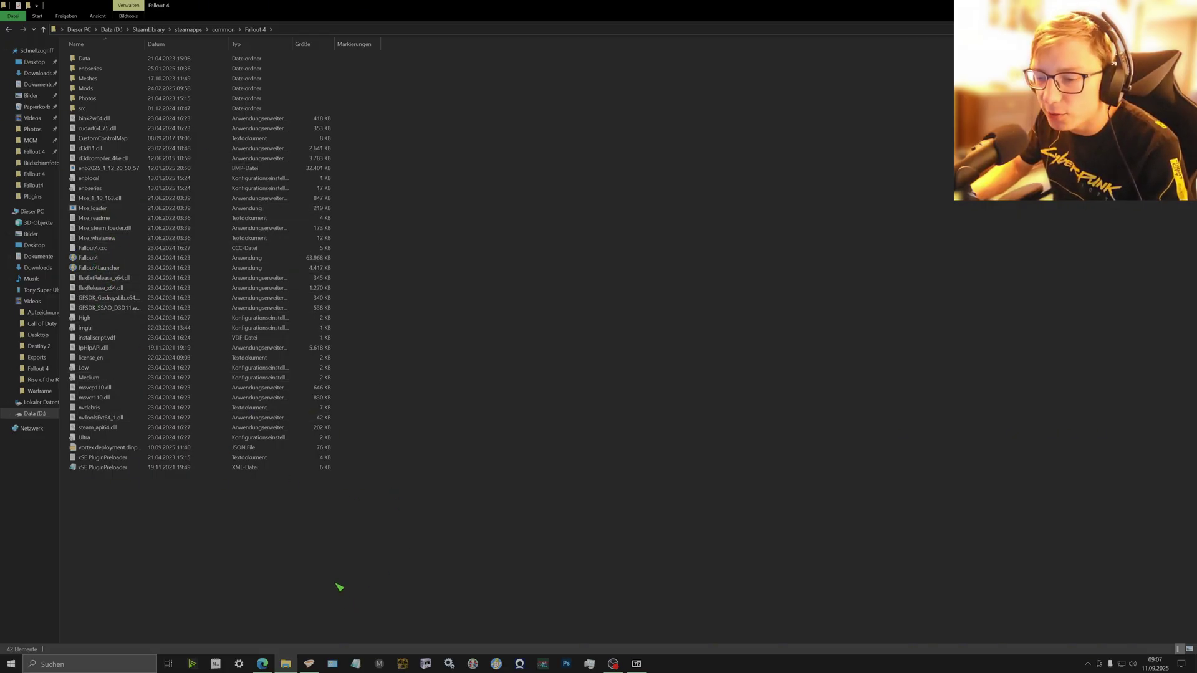
pyautogui.click(636, 663)
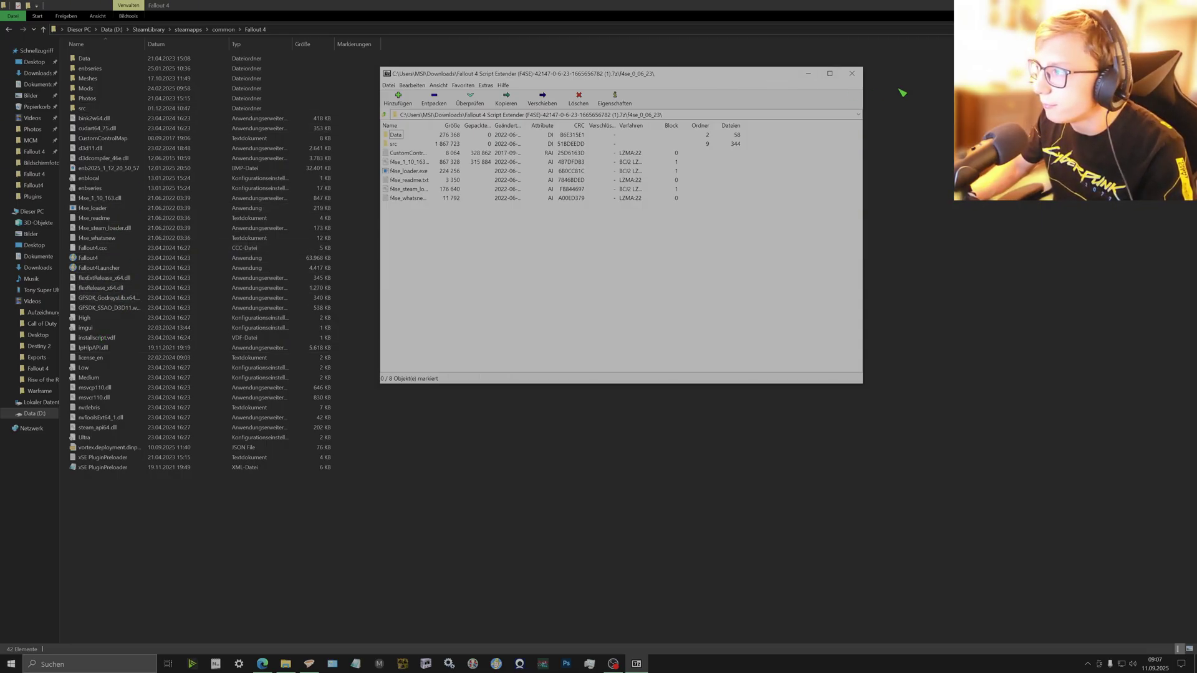
pyautogui.click(830, 73)
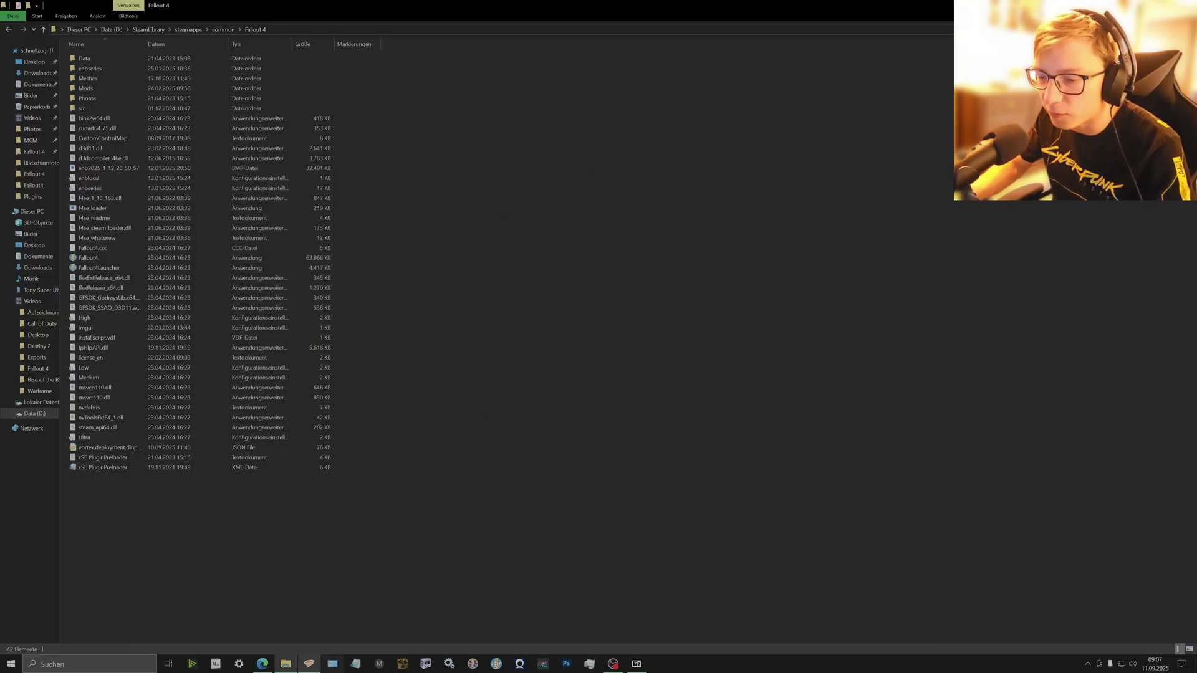
# - Return to Vortex's Fallout 4 Mods page listing all enabled mods
pyautogui.click(309, 663)
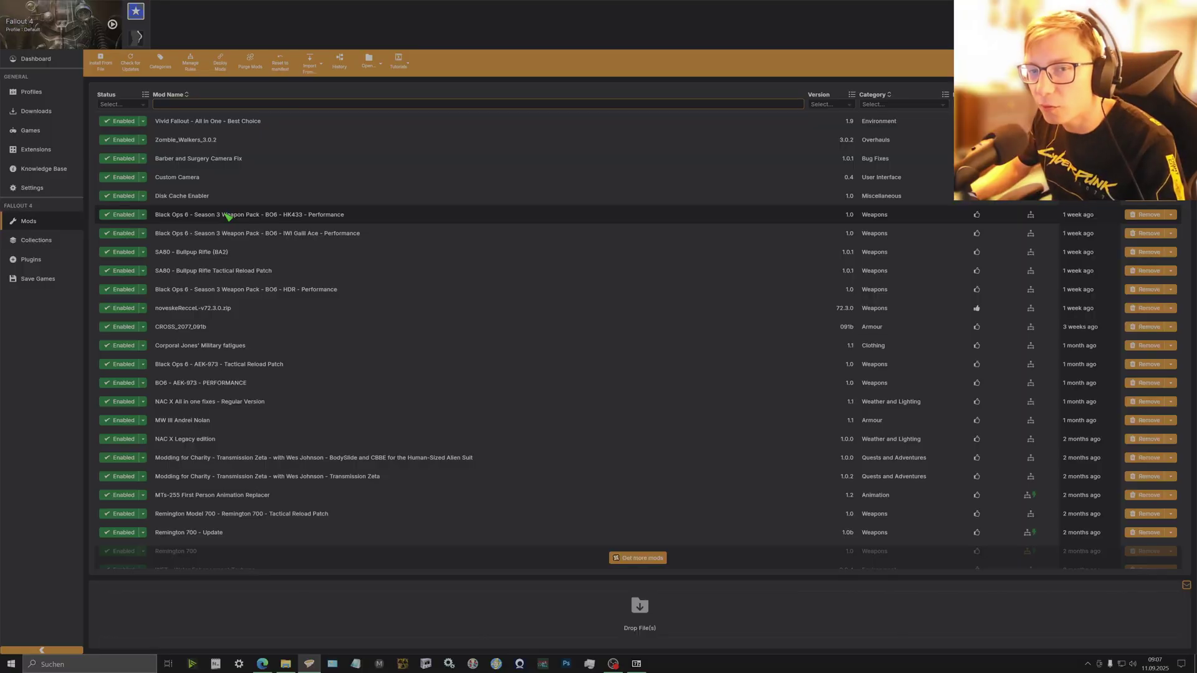